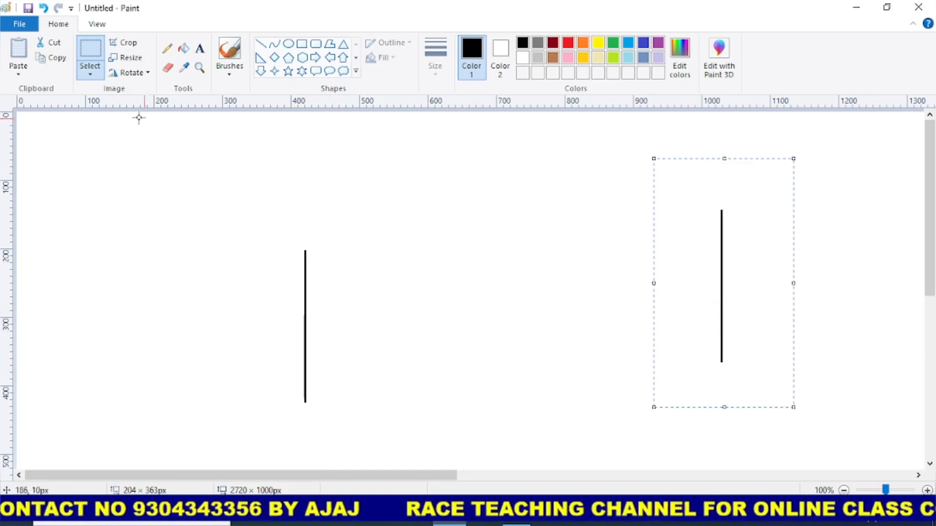
- Turn on transparent selection and draw a slanted line about 265 × 69 px between the two vertical lines
{"action": "left_click", "coordinate": [90, 73]}
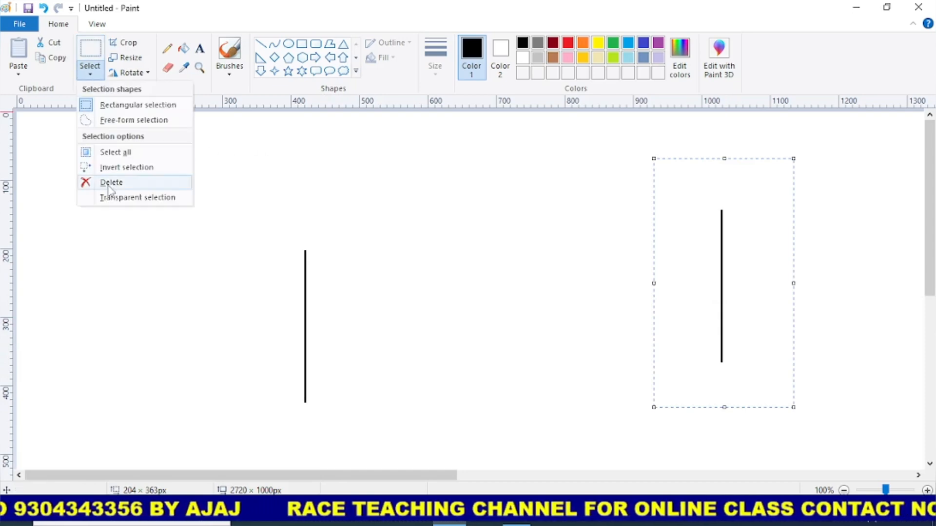
{"action": "left_click", "coordinate": [125, 198]}
{"action": "left_click", "coordinate": [261, 44]}
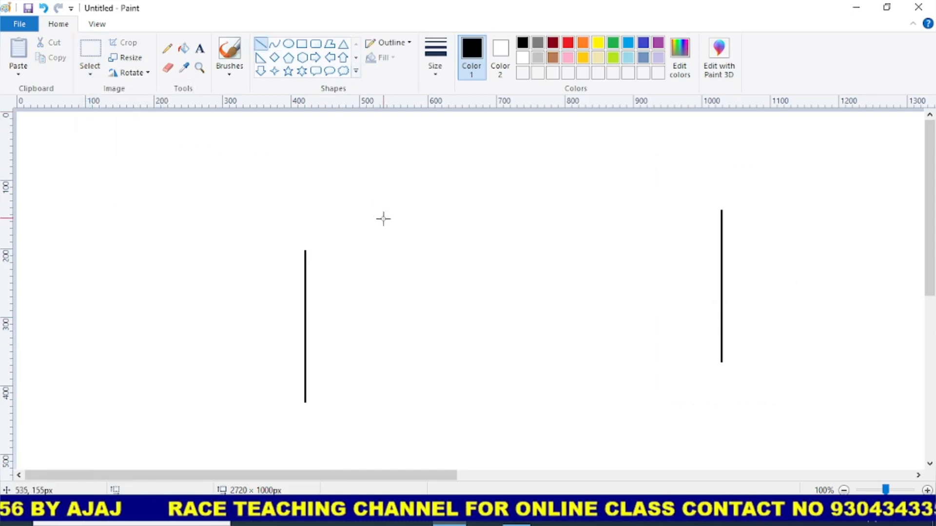
{"action": "left_click_drag", "start_coordinate": [492, 314], "coordinate": [576, 320]}
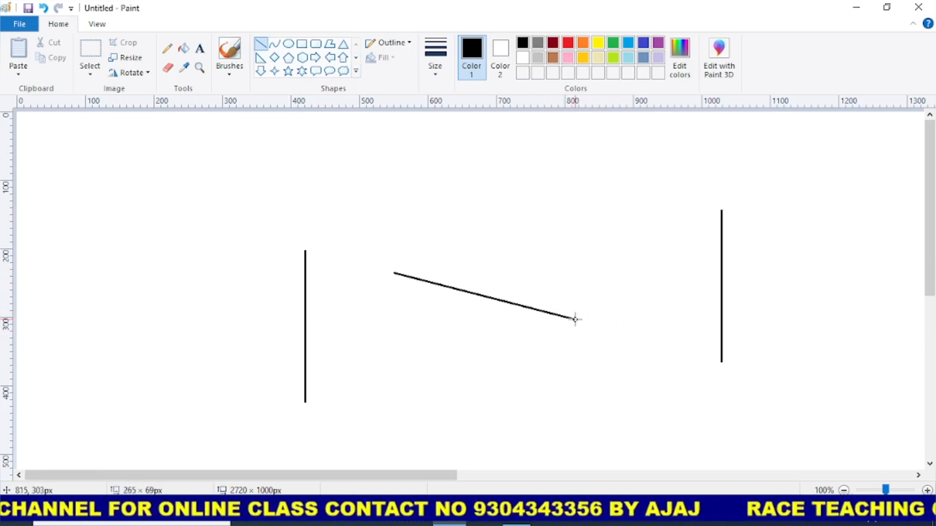
- Move the slanted line so that it starts at the lower end of the left vertical line
{"action": "left_click", "coordinate": [90, 51]}
{"action": "left_click_drag", "start_coordinate": [382, 247], "coordinate": [618, 388]}
{"action": "left_click_drag", "start_coordinate": [489, 309], "coordinate": [400, 439]}
- Place a copy of the right vertical line at the slanted base line's free end and keep a spare vertical line farther right
{"action": "left_click_drag", "start_coordinate": [690, 195], "coordinate": [767, 378]}
{"action": "left_click_drag", "start_coordinate": [749, 325], "coordinate": [510, 410]}
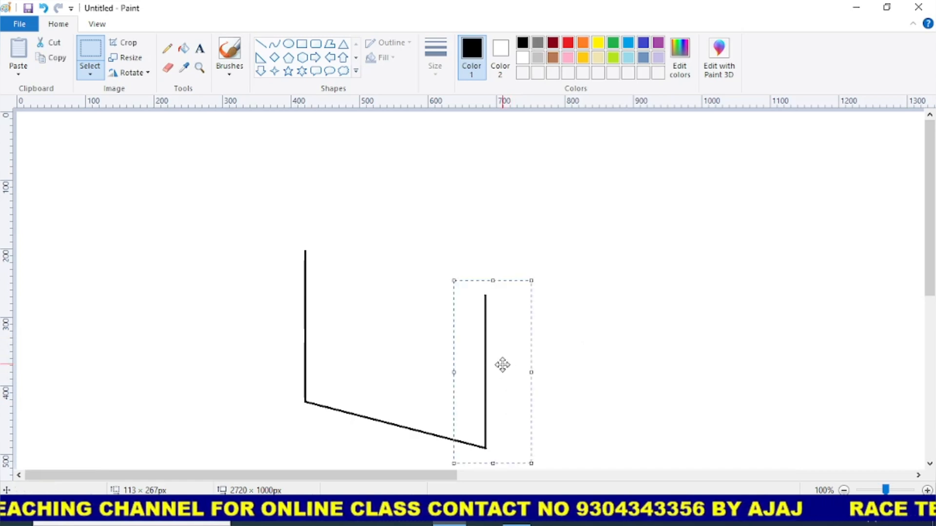
{"action": "left_click", "coordinate": [542, 372]}
{"action": "left_click_drag", "start_coordinate": [541, 372], "coordinate": [847, 266]}
- Draw a slanted roof line from the left vertical line's top past the middle vertical, and place a spare copy in the canvas's upper-left area
{"action": "left_click", "coordinate": [260, 44]}
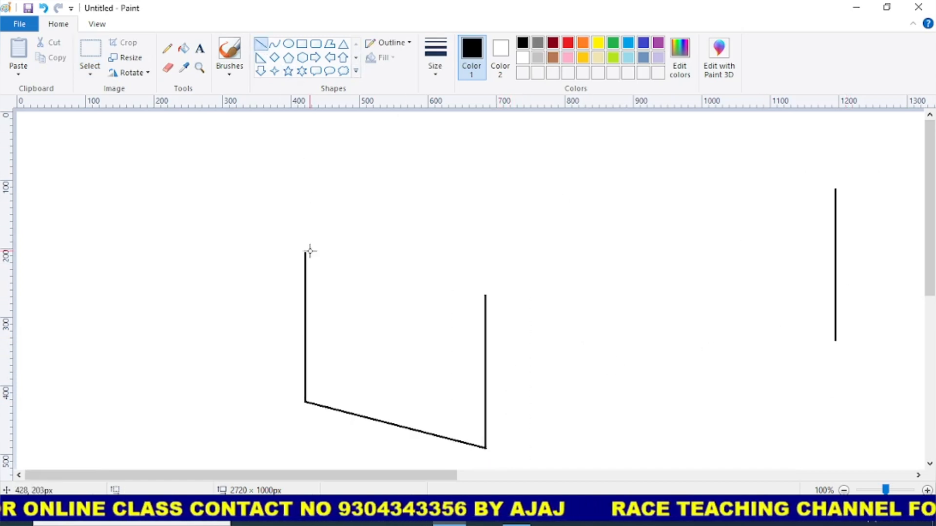
{"action": "left_click_drag", "start_coordinate": [307, 251], "coordinate": [527, 304]}
{"action": "left_click_drag", "start_coordinate": [368, 263], "coordinate": [565, 261]}
{"action": "left_click", "coordinate": [90, 49]}
{"action": "left_click_drag", "start_coordinate": [468, 224], "coordinate": [183, 152]}
{"action": "key", "text": "Down"}
- Move the spare vertical line closer to the wall and connect its lower end to the middle vertical's base with a line about 364 × 176 px
{"action": "left_click_drag", "start_coordinate": [780, 175], "coordinate": [887, 369]}
{"action": "mouse_move", "coordinate": [855, 307]}
{"action": "left_mouse_down"}
{"action": "mouse_move", "coordinate": [749, 309]}
{"action": "mouse_move", "coordinate": [746, 286]}
{"action": "left_mouse_up"}
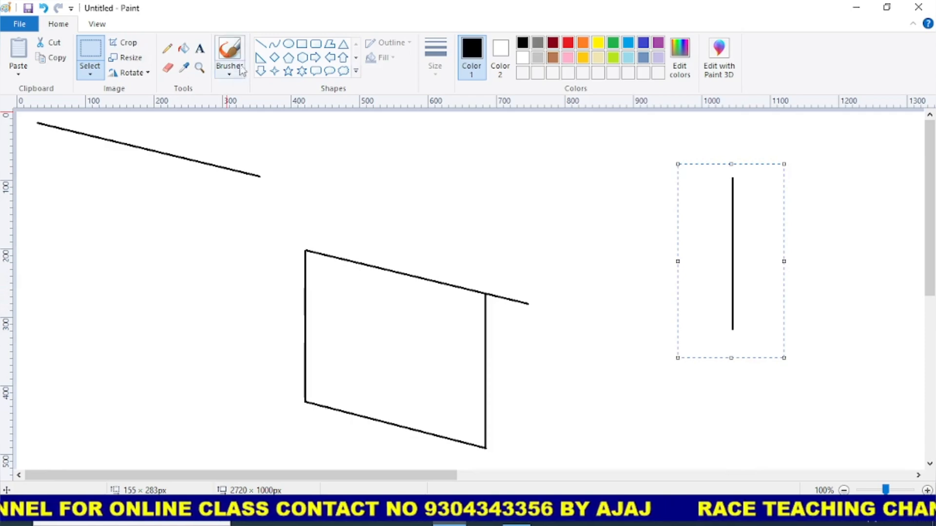
{"action": "left_click", "coordinate": [260, 45]}
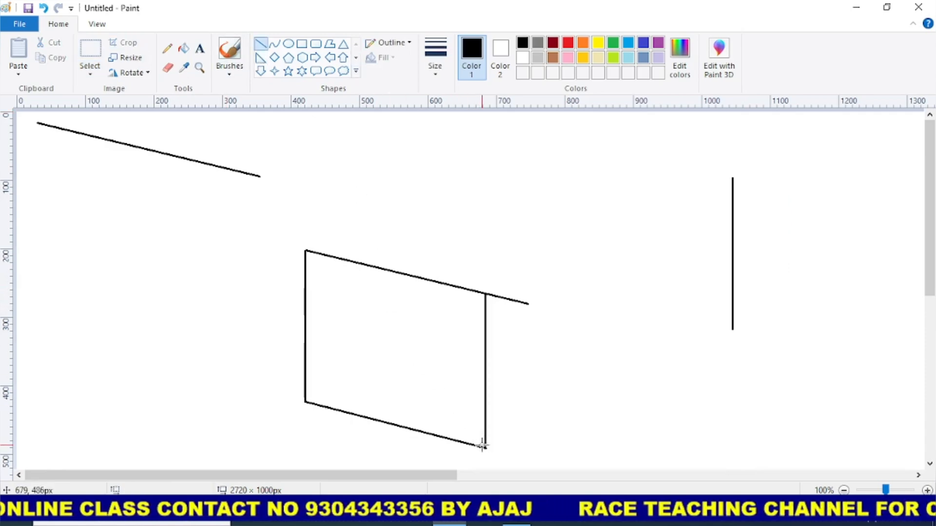
{"action": "left_click_drag", "start_coordinate": [485, 448], "coordinate": [734, 329]}
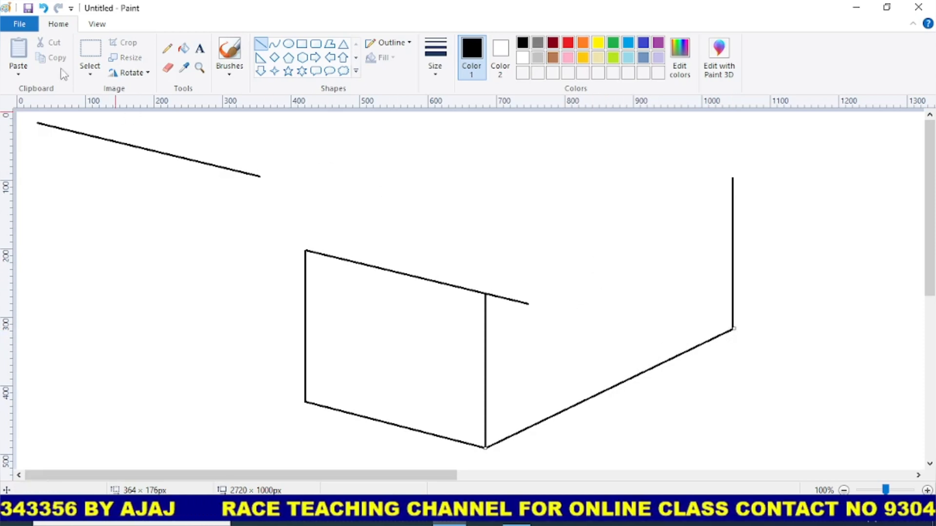
- Copy the long side wall's base line to the top of the left vertical line as the rear roof edge
{"action": "left_click", "coordinate": [91, 51]}
{"action": "left_click_drag", "start_coordinate": [25, 116], "coordinate": [289, 216]}
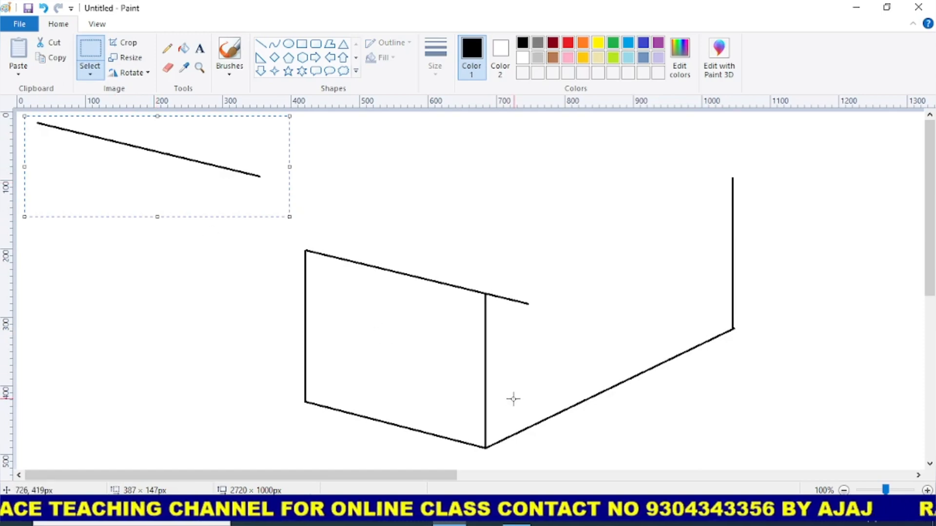
{"action": "left_click", "coordinate": [559, 336]}
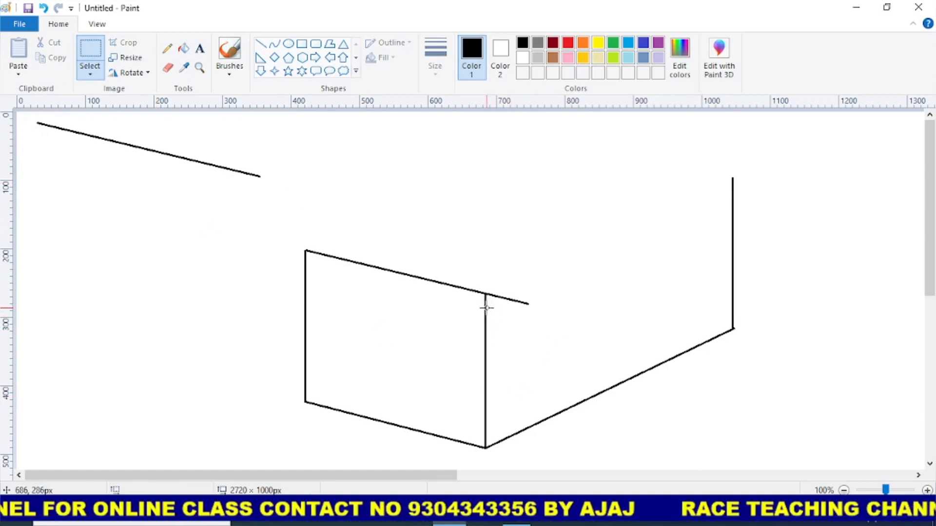
{"action": "left_click_drag", "start_coordinate": [623, 396], "coordinate": [730, 466]}
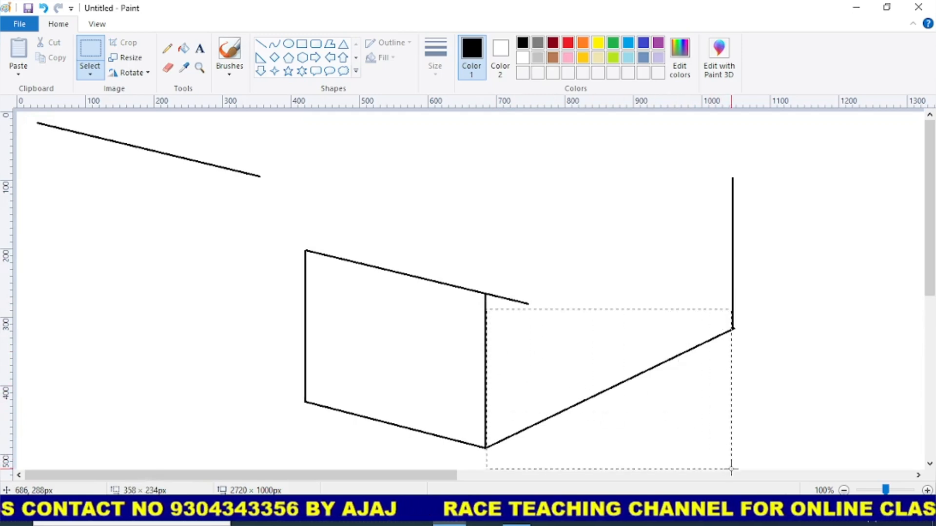
{"action": "left_click_drag", "start_coordinate": [668, 430], "coordinate": [488, 234]}
- Fill the roof with evenly spaced parallel copies of the spare slanted line along the rear roof edge up to its far end
{"action": "left_click_drag", "start_coordinate": [34, 121], "coordinate": [282, 203]}
{"action": "left_click_drag", "start_coordinate": [115, 149], "coordinate": [457, 245]}
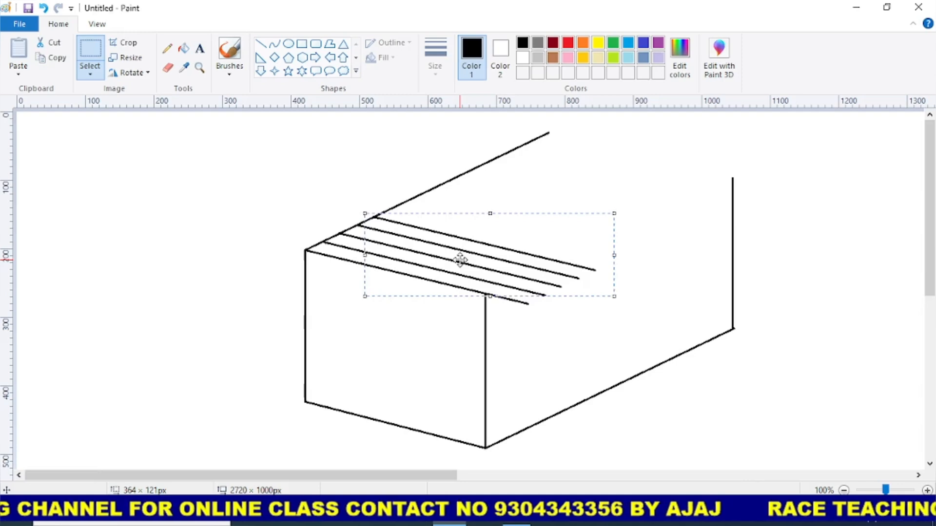
{"action": "left_click_drag", "start_coordinate": [460, 261], "coordinate": [633, 182]}
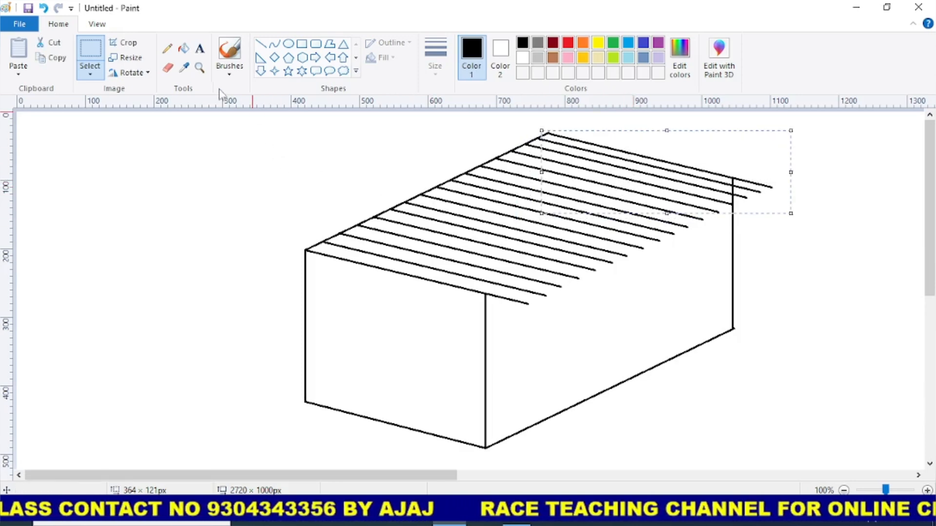
- Erase the upper part of the right vertical line where it crosses the roof lines
{"action": "left_click", "coordinate": [200, 68]}
{"action": "left_click", "coordinate": [672, 215]}
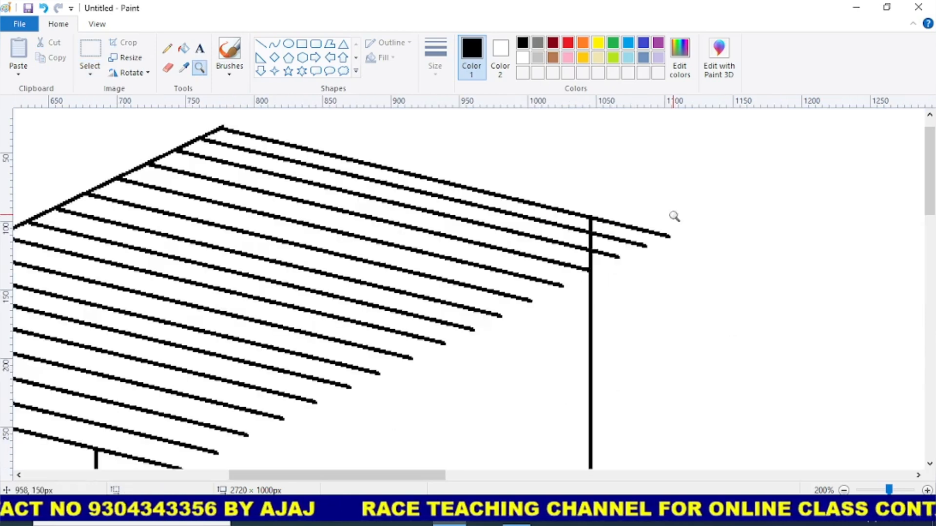
{"action": "left_click", "coordinate": [578, 250]}
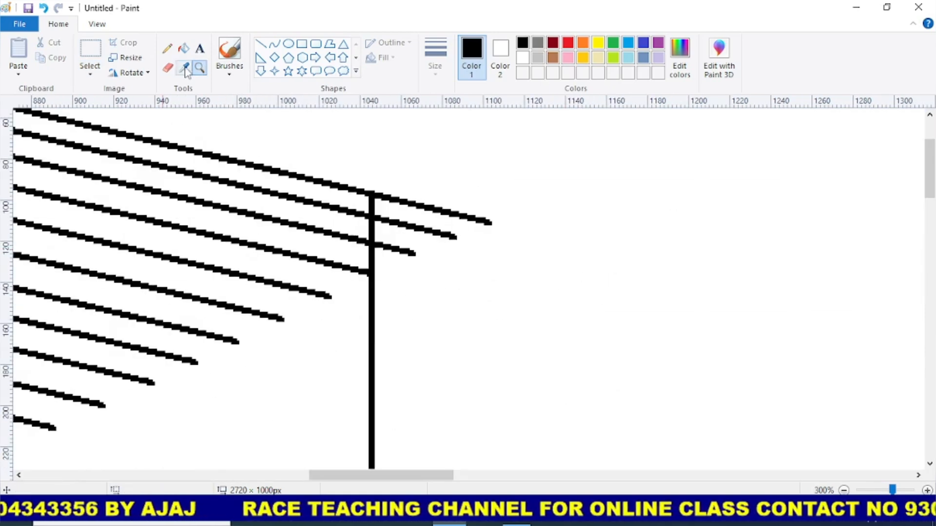
{"action": "left_click", "coordinate": [167, 68]}
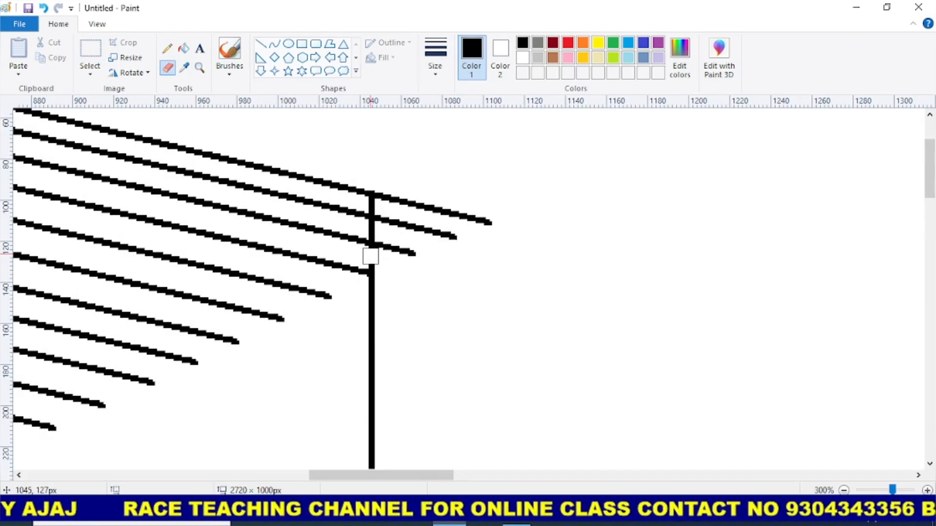
{"action": "mouse_move", "coordinate": [371, 258]}
{"action": "left_mouse_down"}
{"action": "mouse_move", "coordinate": [381, 234]}
{"action": "mouse_move", "coordinate": [367, 231]}
{"action": "mouse_move", "coordinate": [372, 203]}
{"action": "left_mouse_up"}
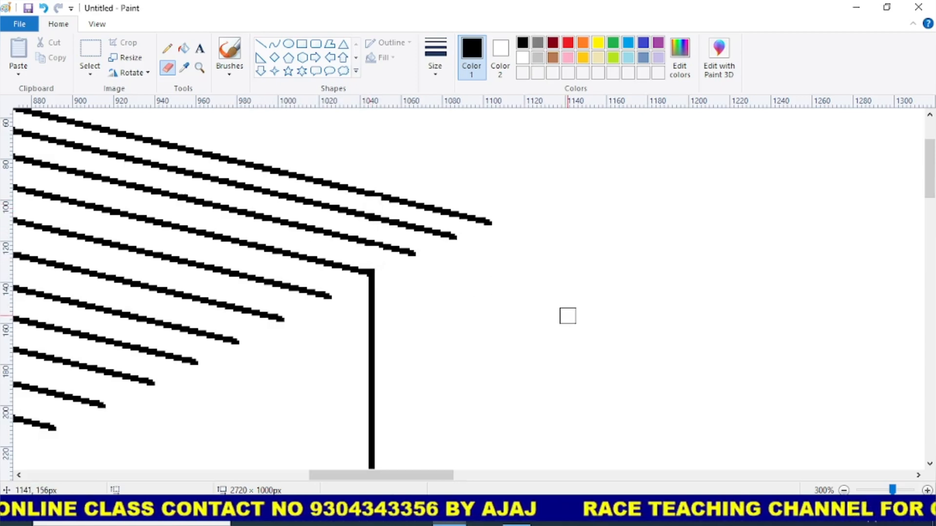
- Draw a small S-shaped curve from two joined arcs beside the ends of the lower roof lines, undoing the stray line across it
{"action": "scroll", "coordinate": [568, 316], "scroll_direction": "down", "scroll_amount": 1}
{"action": "mouse_move", "coordinate": [507, 480]}
{"action": "left_mouse_down"}
{"action": "mouse_move", "coordinate": [414, 464]}
{"action": "mouse_move", "coordinate": [372, 404]}
{"action": "left_mouse_up"}
{"action": "scroll", "coordinate": [371, 390], "scroll_direction": "down", "scroll_amount": 3}
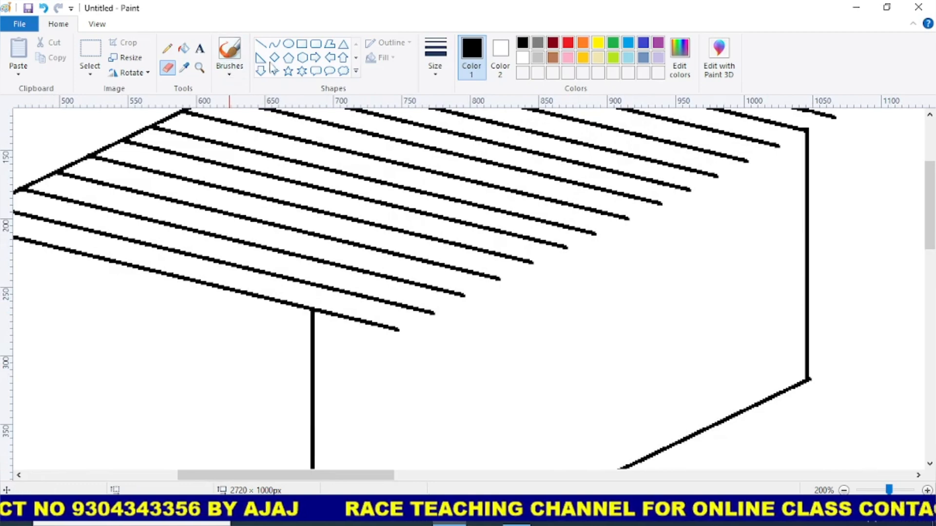
{"action": "left_click", "coordinate": [275, 44]}
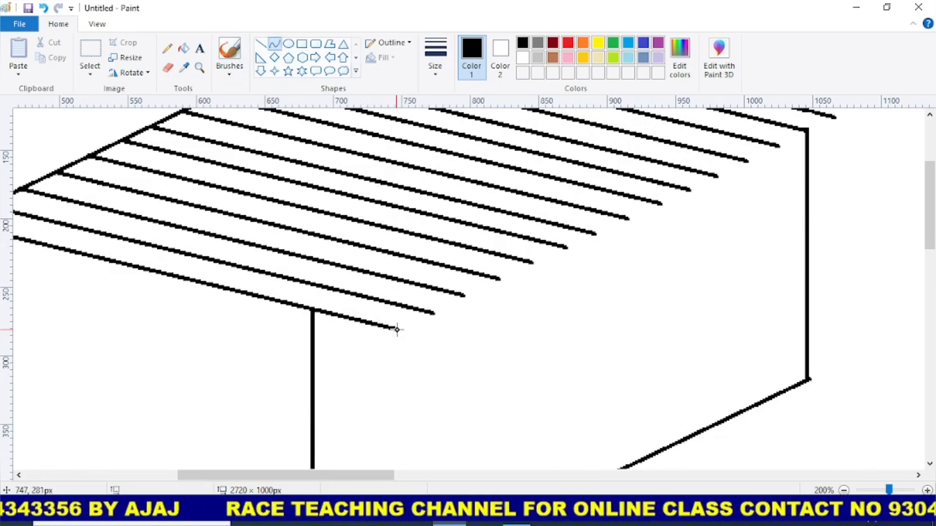
{"action": "left_click_drag", "start_coordinate": [409, 326], "coordinate": [465, 378]}
{"action": "left_click", "coordinate": [502, 341]}
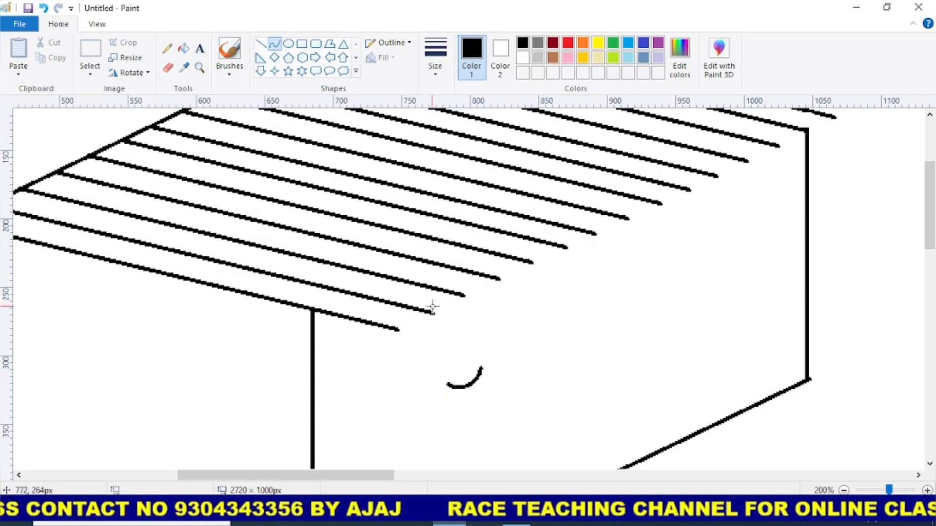
{"action": "mouse_move", "coordinate": [433, 312]}
{"action": "left_mouse_down"}
{"action": "mouse_move", "coordinate": [467, 293]}
{"action": "mouse_move", "coordinate": [438, 298]}
{"action": "mouse_move", "coordinate": [448, 292]}
{"action": "mouse_move", "coordinate": [495, 356]}
{"action": "left_mouse_up"}
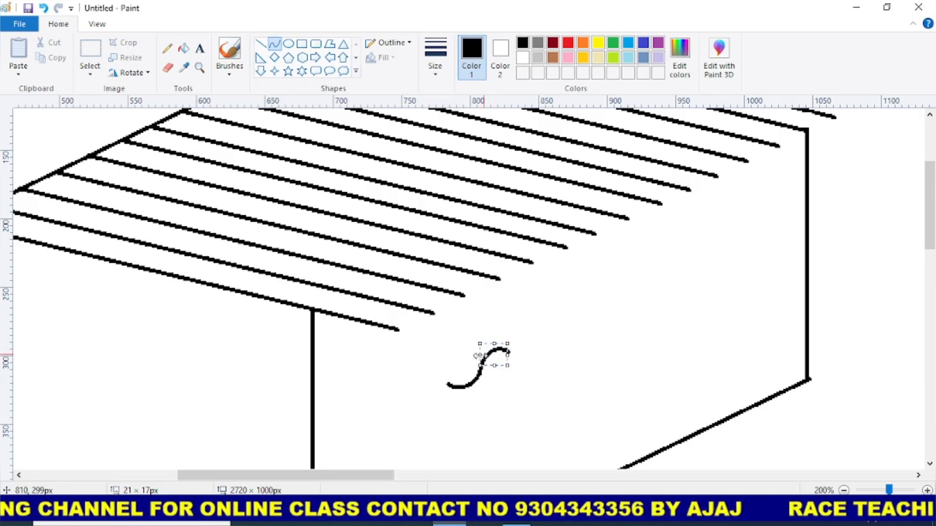
{"action": "left_click_drag", "start_coordinate": [423, 330], "coordinate": [530, 399]}
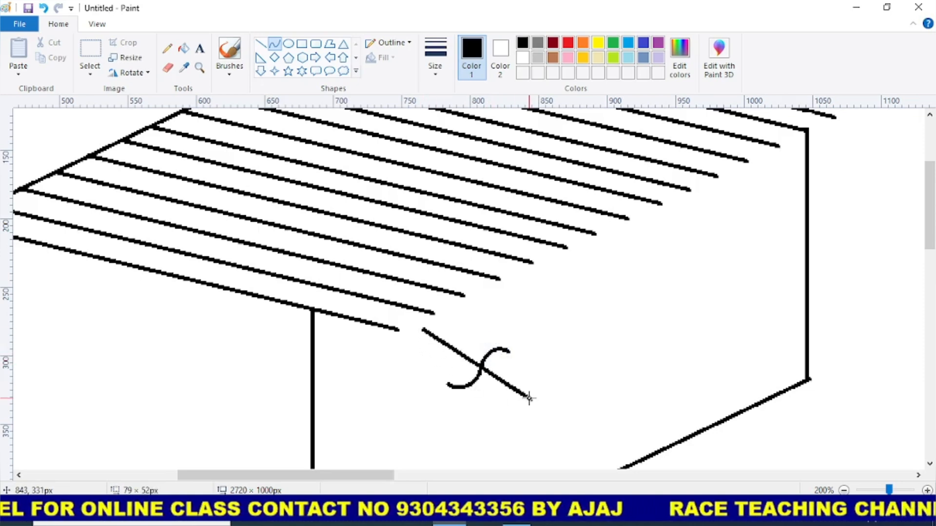
{"action": "key", "text": "ctrl+z"}
- Move the S-shaped curve onto the free ends of the lowest roof lines
{"action": "left_click", "coordinate": [90, 49]}
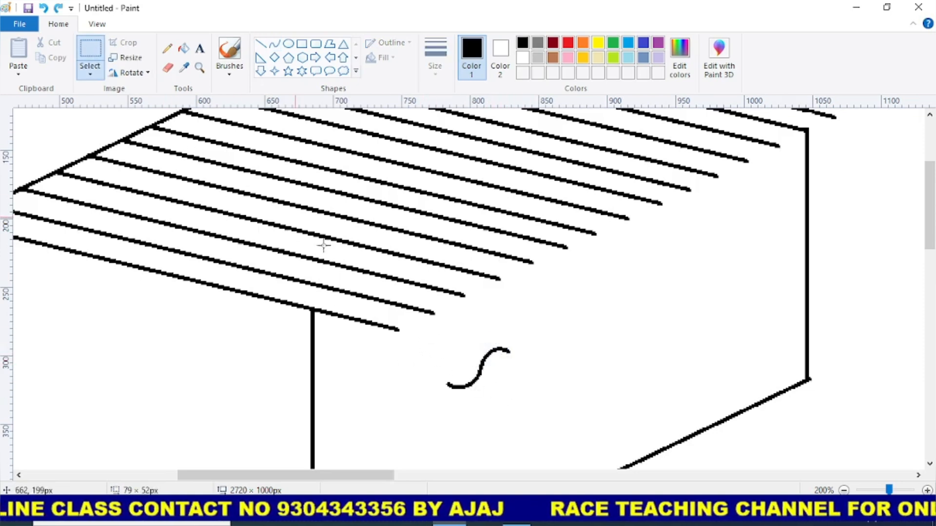
{"action": "mouse_move", "coordinate": [420, 337]}
{"action": "left_mouse_down"}
{"action": "mouse_move", "coordinate": [487, 388]}
{"action": "mouse_move", "coordinate": [563, 410]}
{"action": "left_mouse_up"}
{"action": "left_click_drag", "start_coordinate": [513, 389], "coordinate": [467, 335]}
{"action": "key", "text": "Right"}
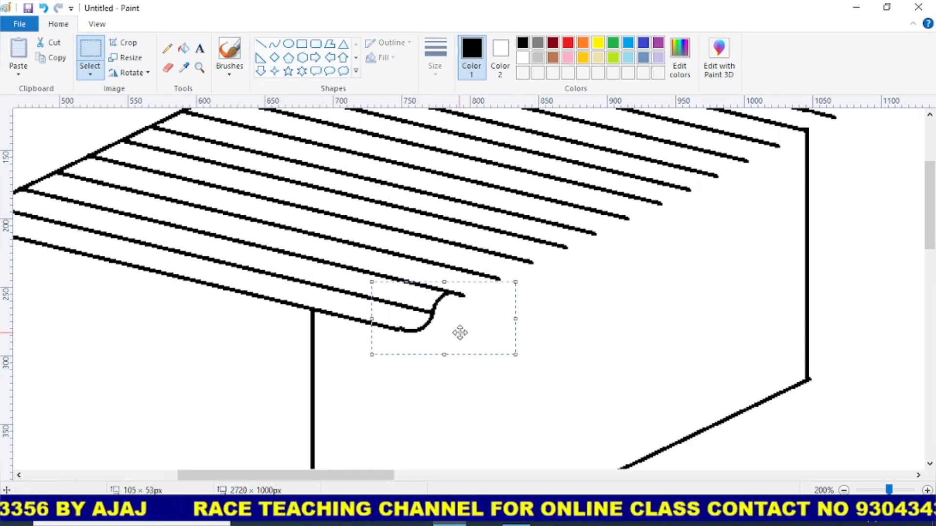
- Copy the S-shaped curve repeatedly along the free ends of the roof lines up to the right vertical line
{"action": "left_click_drag", "start_coordinate": [435, 335], "coordinate": [562, 266]}
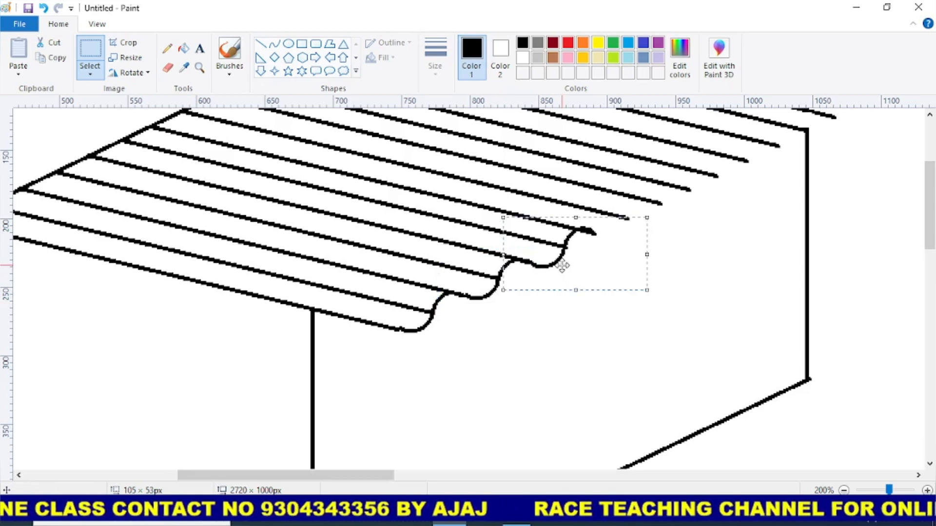
{"action": "key", "text": "Down"}
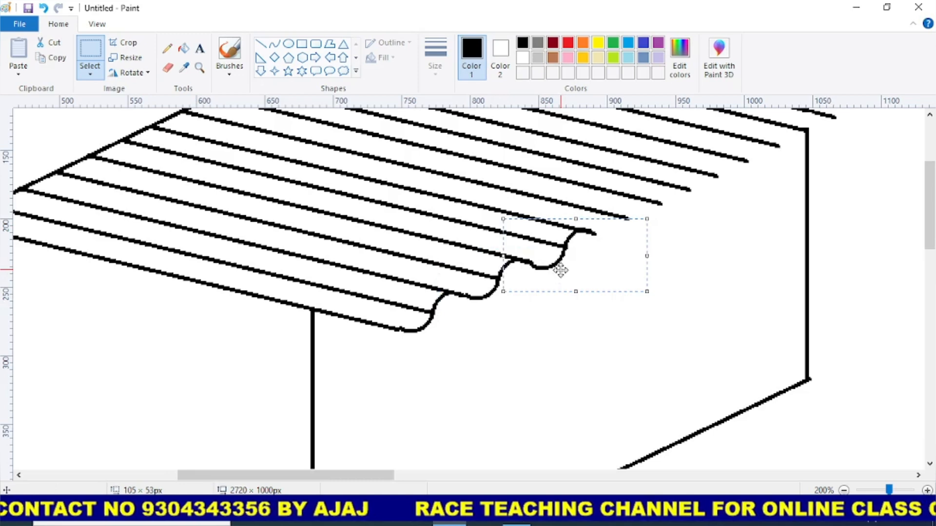
{"action": "left_click_drag", "start_coordinate": [562, 270], "coordinate": [679, 215]}
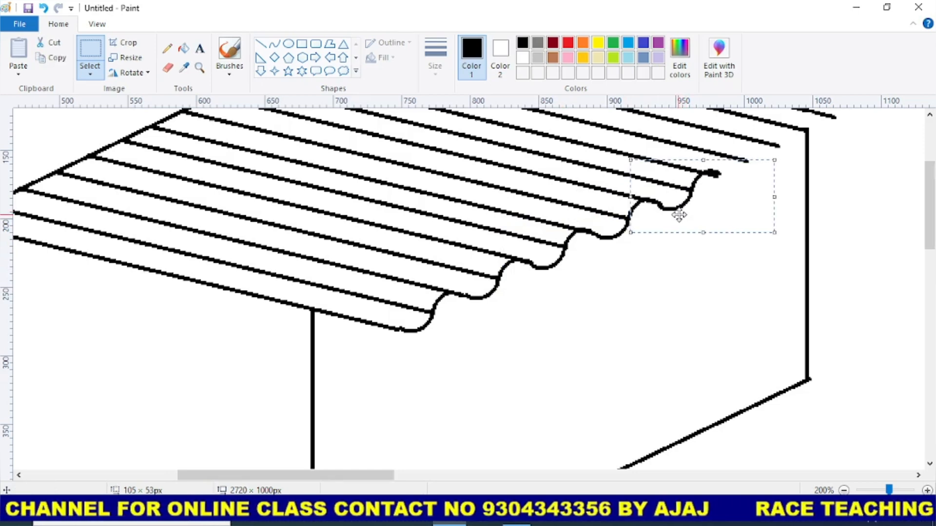
{"action": "key", "text": "Up"}
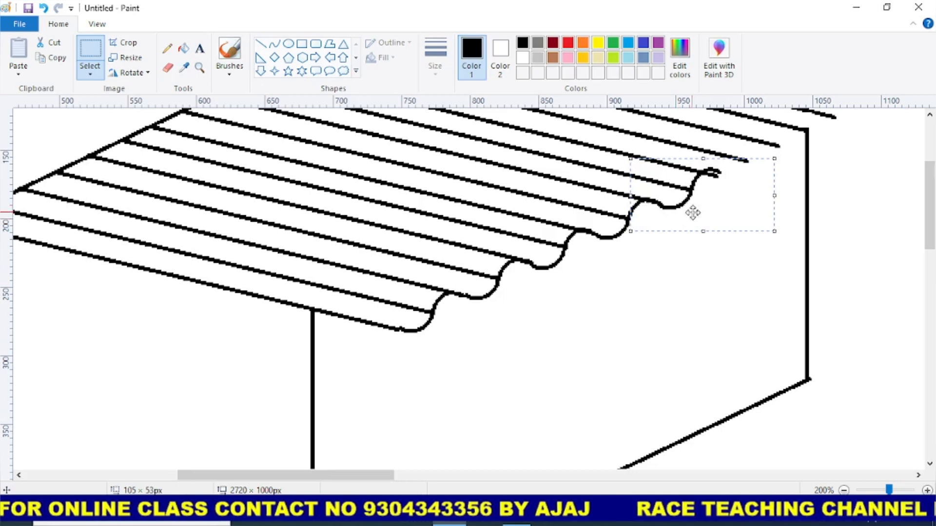
{"action": "key", "text": "Right"}
{"action": "left_click_drag", "start_coordinate": [699, 221], "coordinate": [811, 143]}
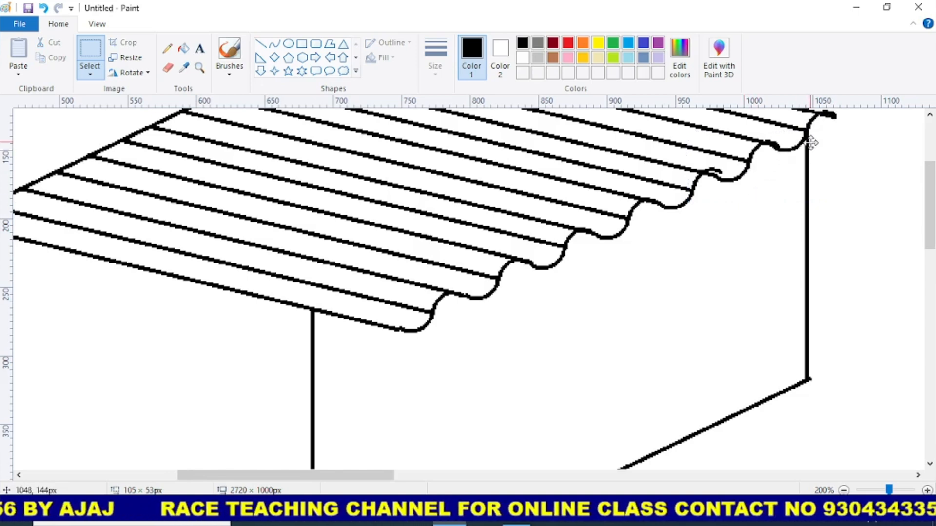
- Align the curve copy at the right vertical line and add another copy at the ends of the uppermost roof lines
{"action": "scroll", "coordinate": [799, 177], "scroll_direction": "up", "scroll_amount": 3}
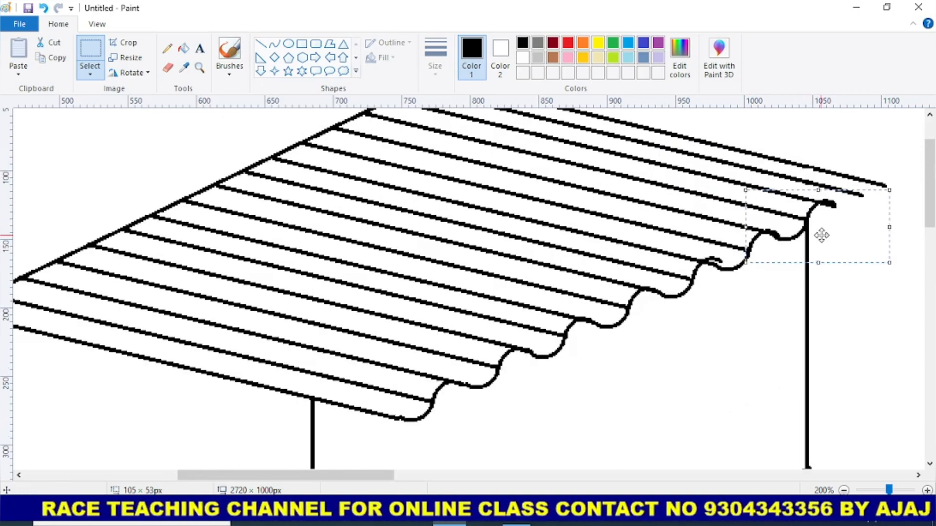
{"action": "key", "text": "Down"}
{"action": "key", "text": "Up"}
{"action": "key", "text": "Up"}
{"action": "key", "text": "Right"}
{"action": "key", "text": "Up"}
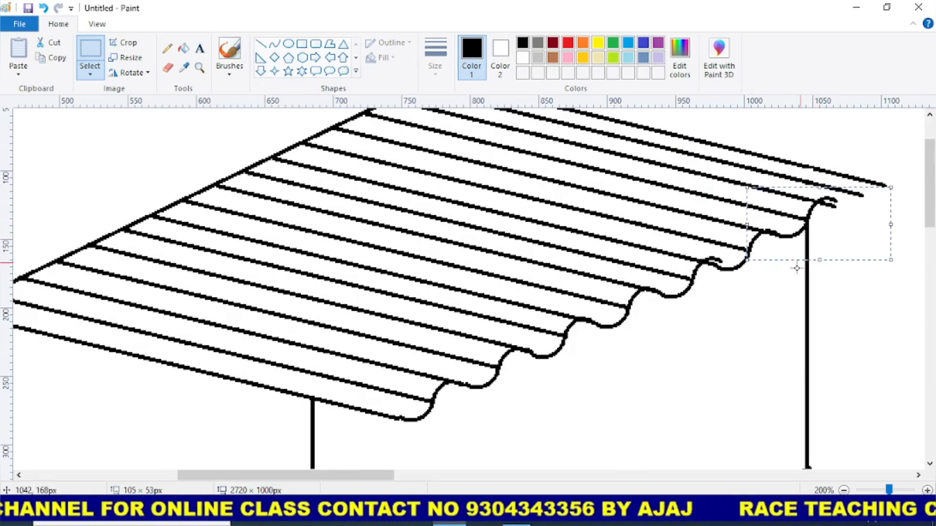
{"action": "key", "text": "Down"}
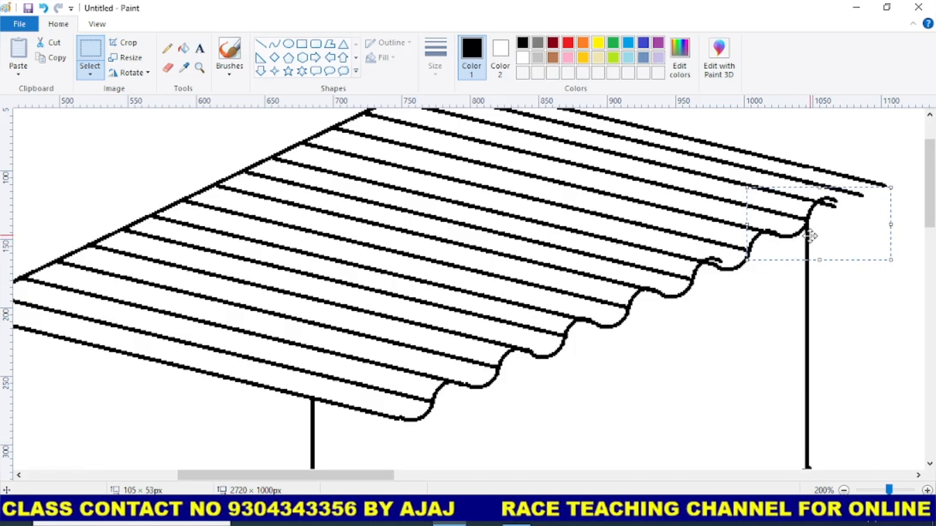
{"action": "left_click_drag", "start_coordinate": [807, 234], "coordinate": [867, 211]}
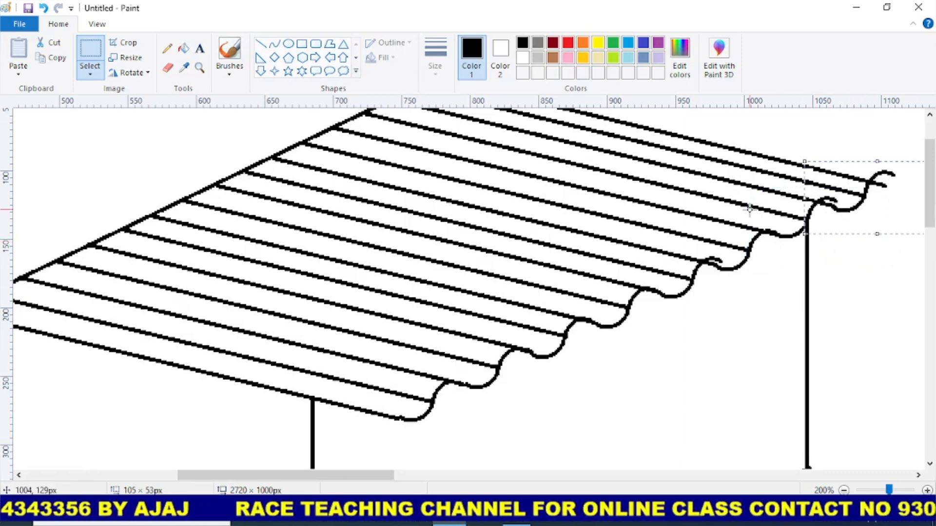
- Erase the stray curve ends sticking out along the wavy roof edge
{"action": "left_click", "coordinate": [200, 67]}
{"action": "left_click", "coordinate": [721, 263]}
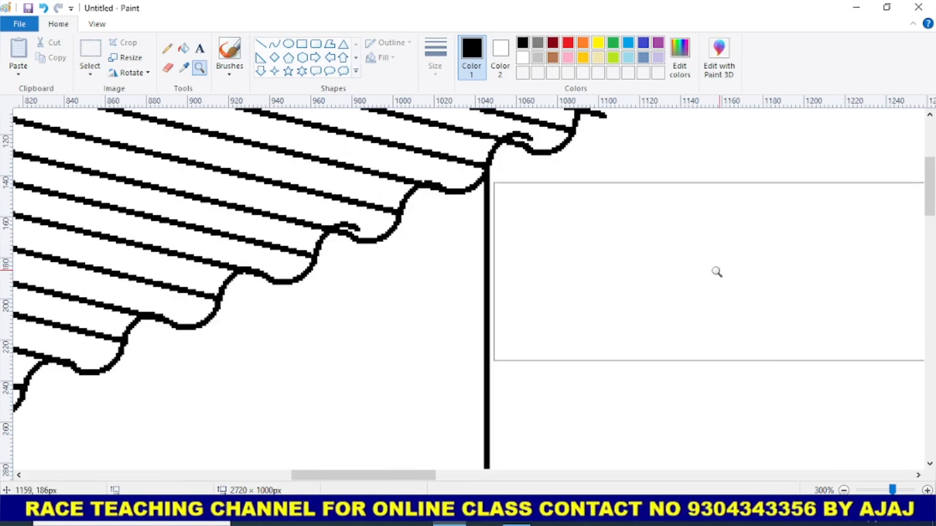
{"action": "left_click", "coordinate": [168, 68]}
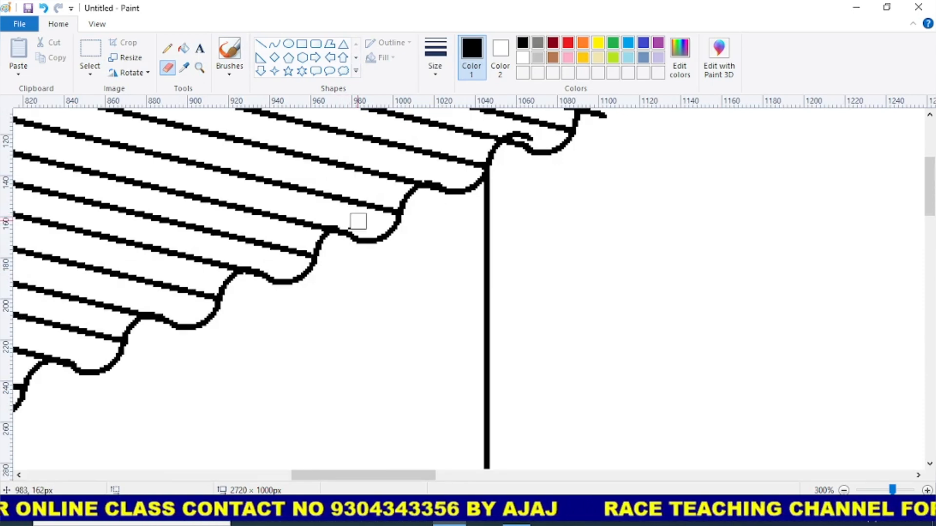
{"action": "scroll", "coordinate": [522, 344], "scroll_direction": "up", "scroll_amount": 2}
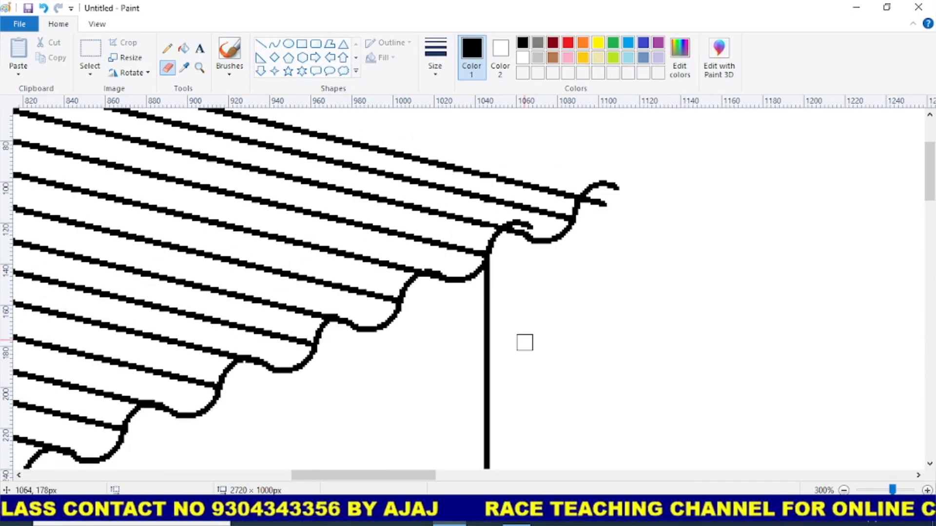